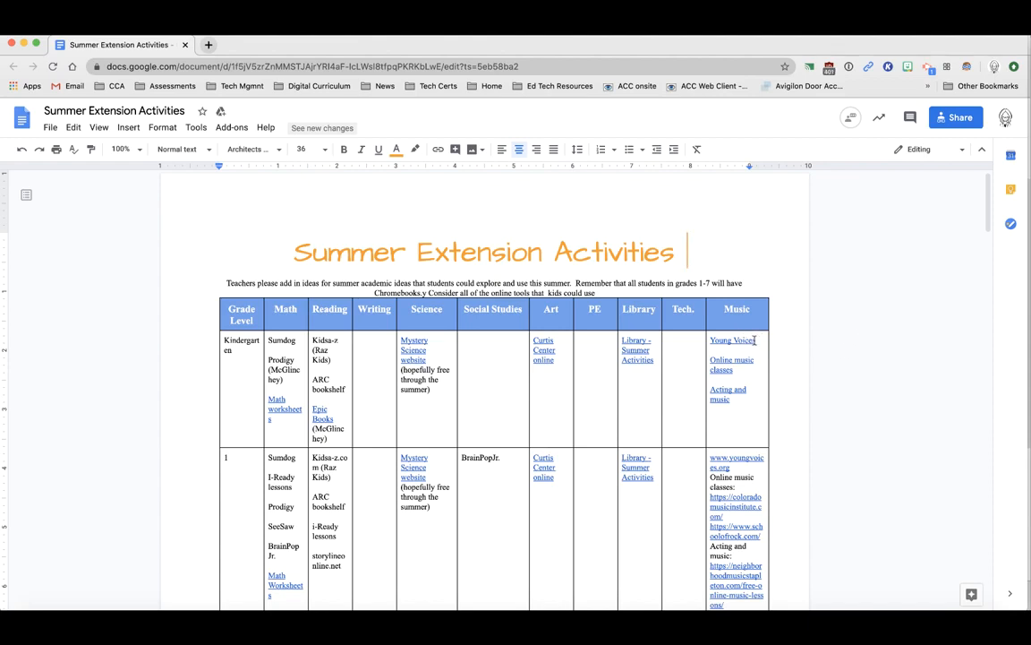
Open the Young Voices link in the Kindergarten Music cell to view its website, and close the page again.
click(757, 340)
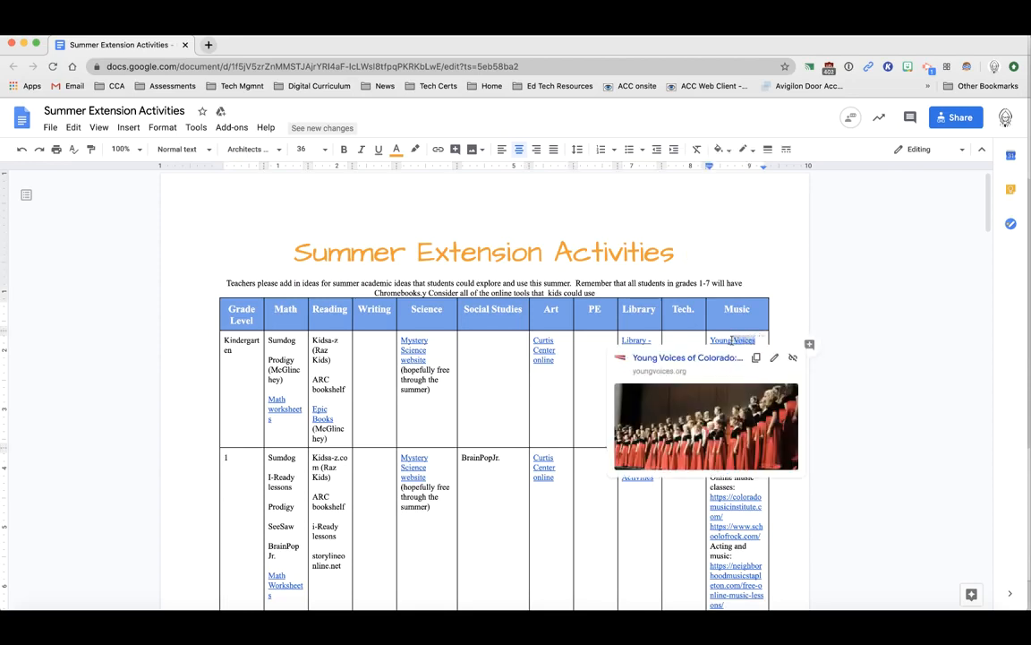
drag(758, 340, 728, 341)
click(728, 340)
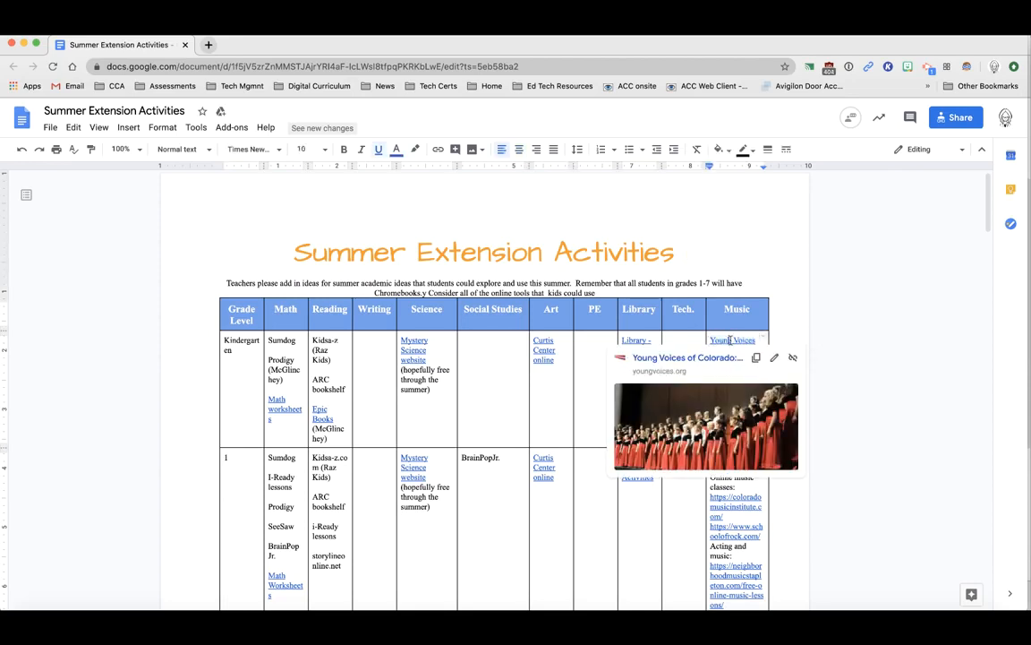
click(693, 358)
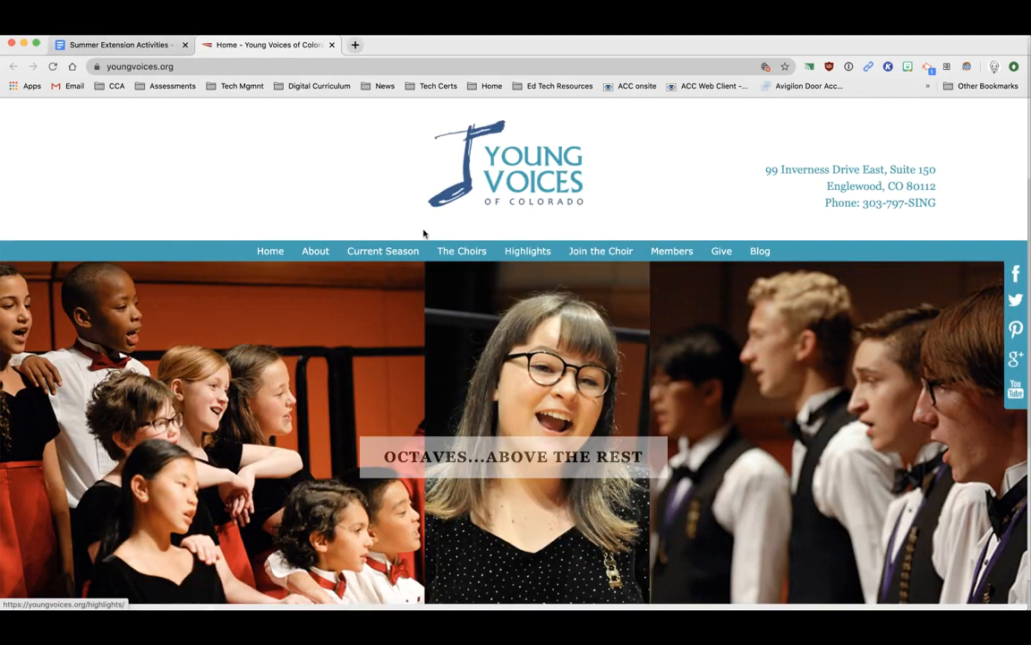
click(331, 45)
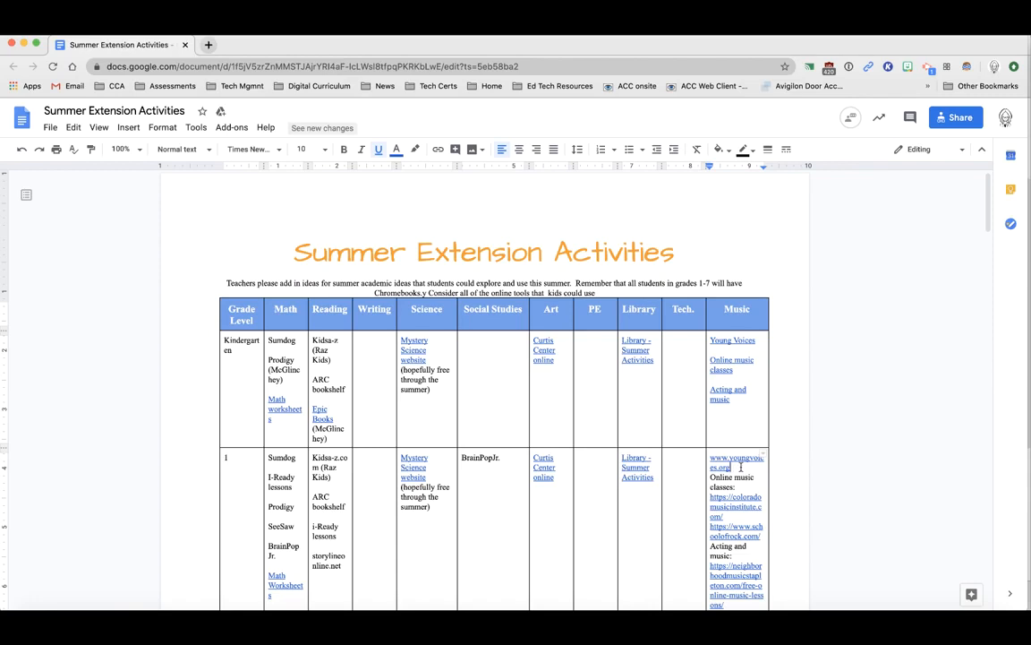
drag(741, 467, 709, 458)
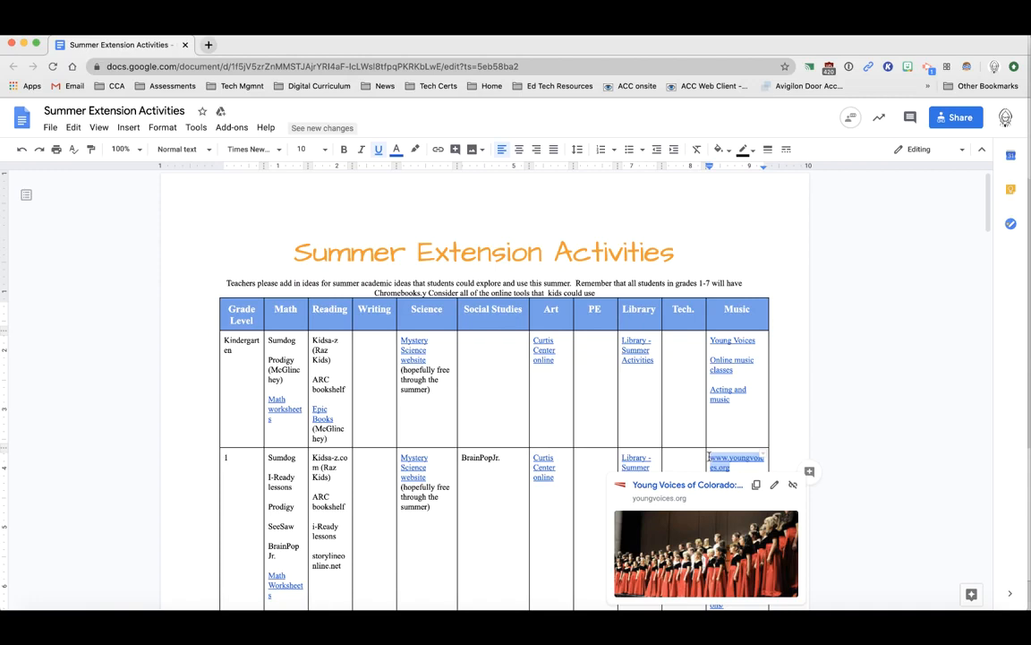
click(756, 489)
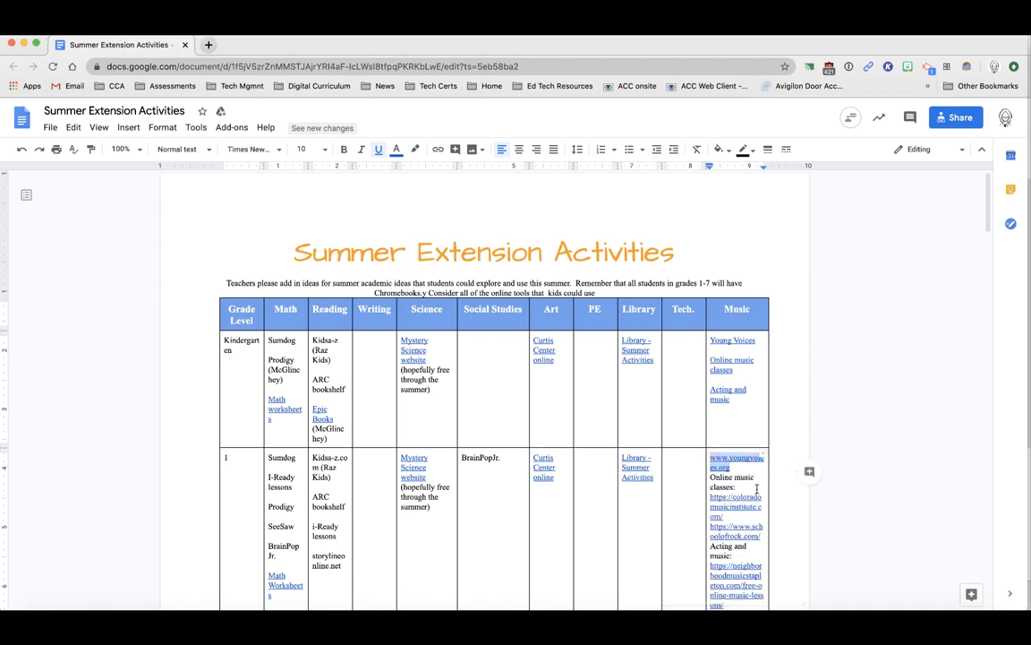
click(724, 457)
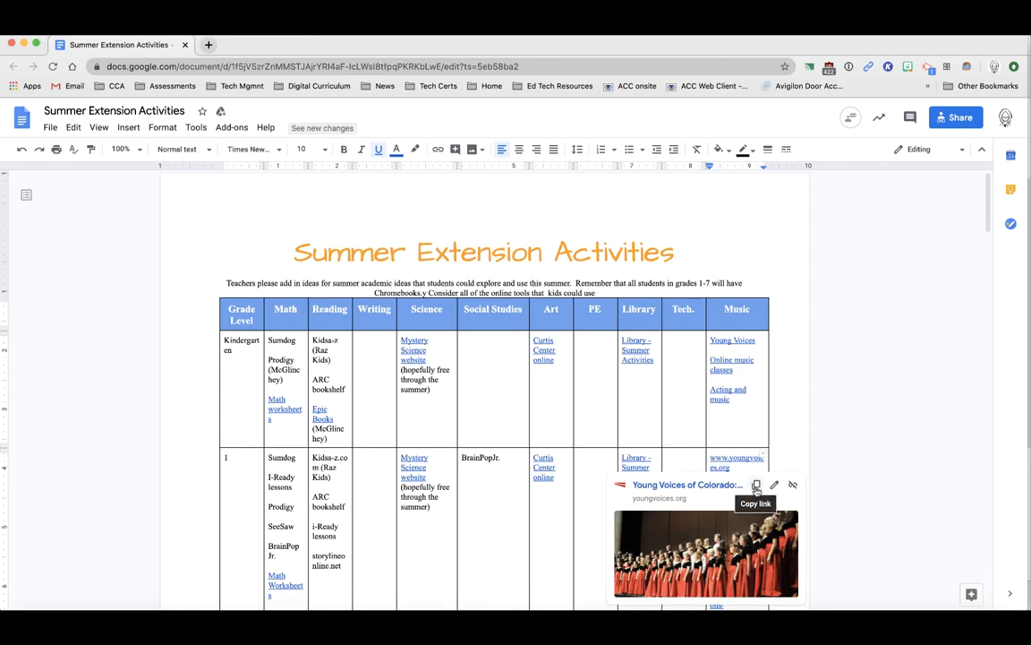
click(757, 489)
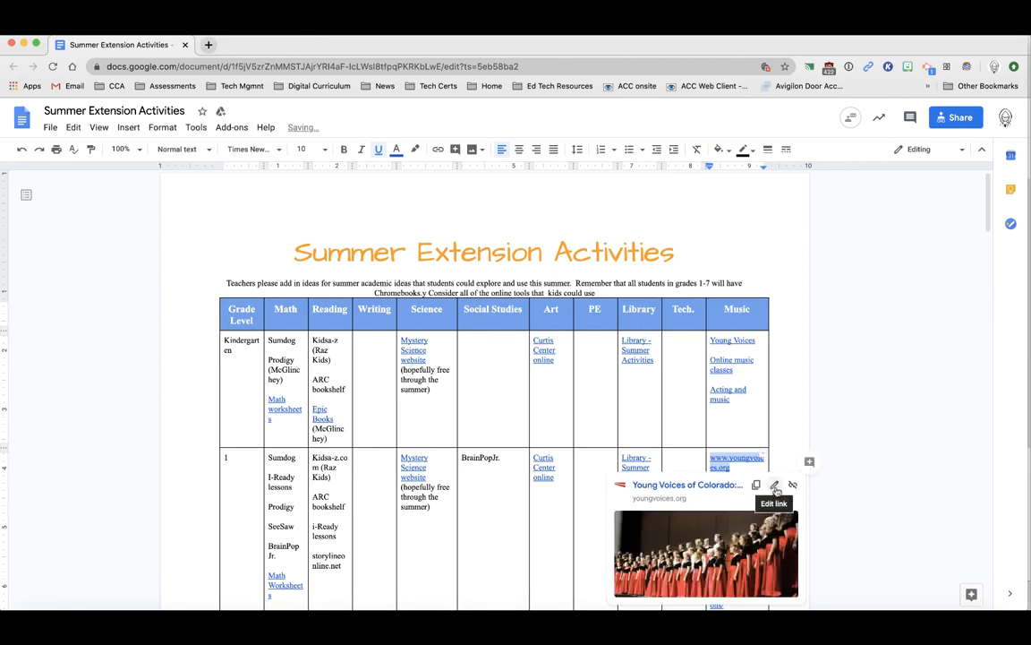
click(776, 487)
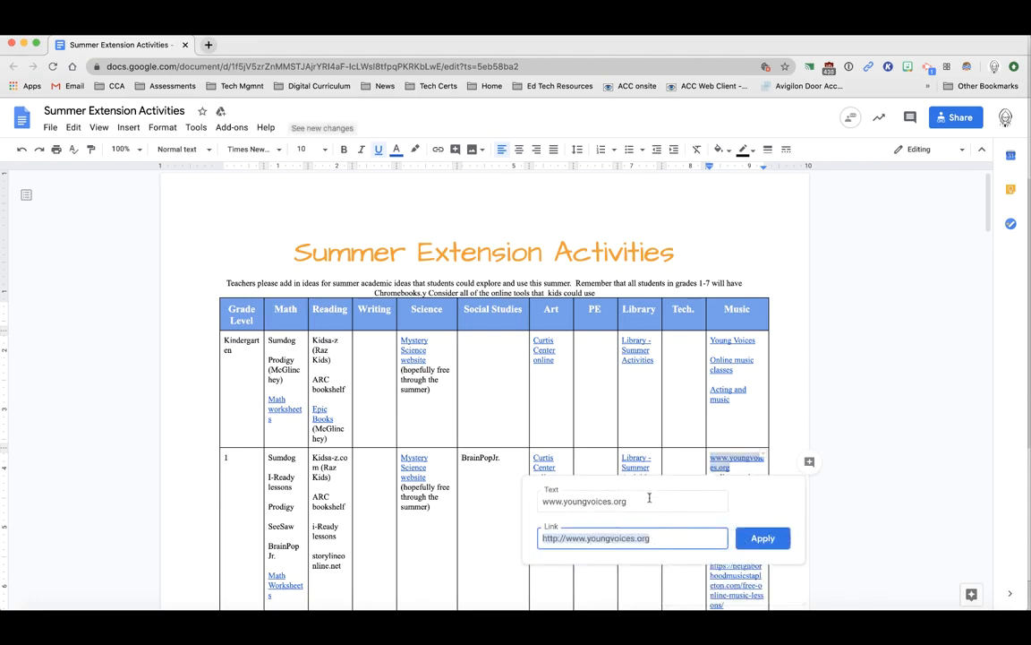
drag(649, 497, 540, 498)
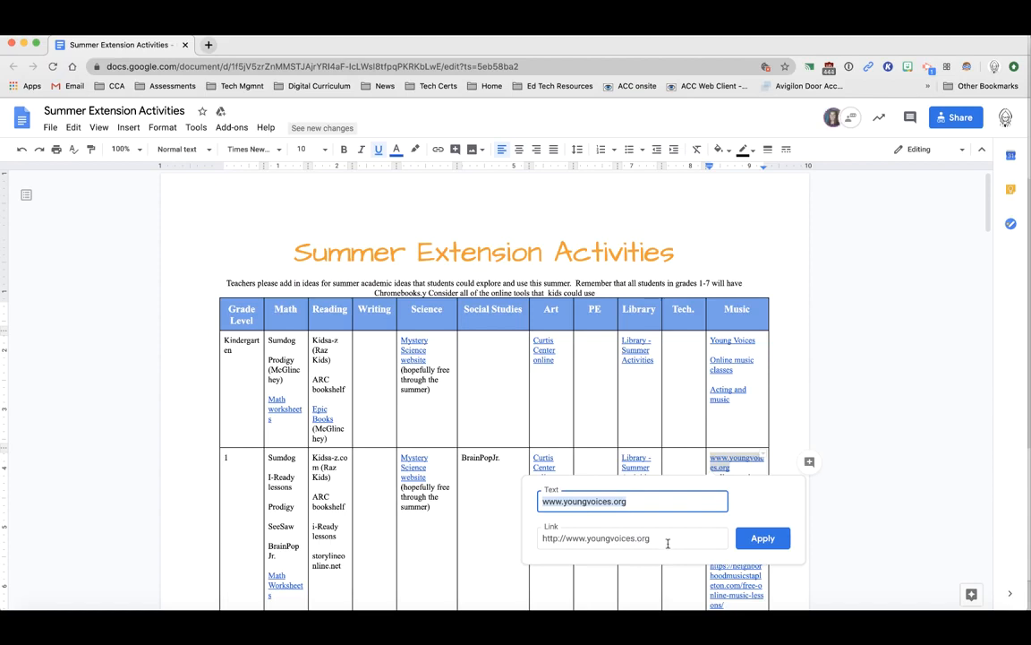
text(Young Voices)
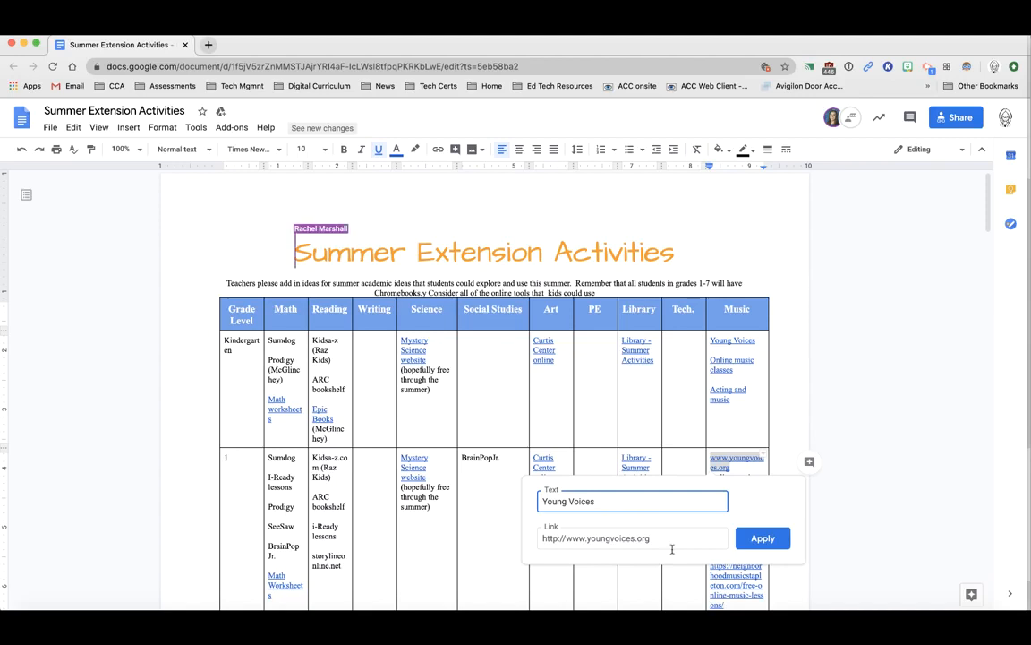
click(759, 537)
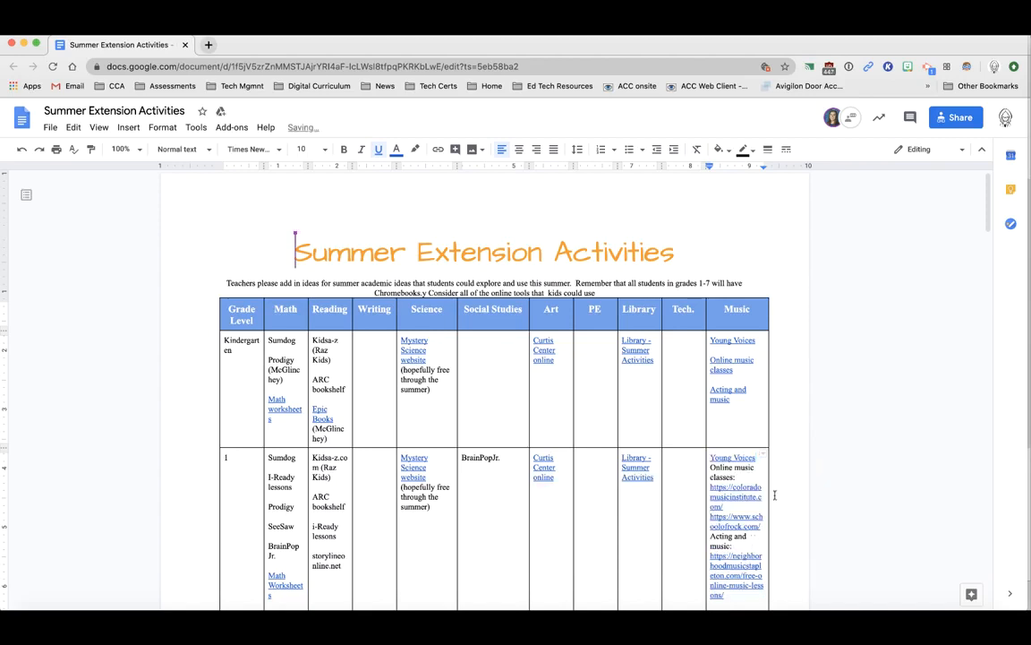
click(729, 457)
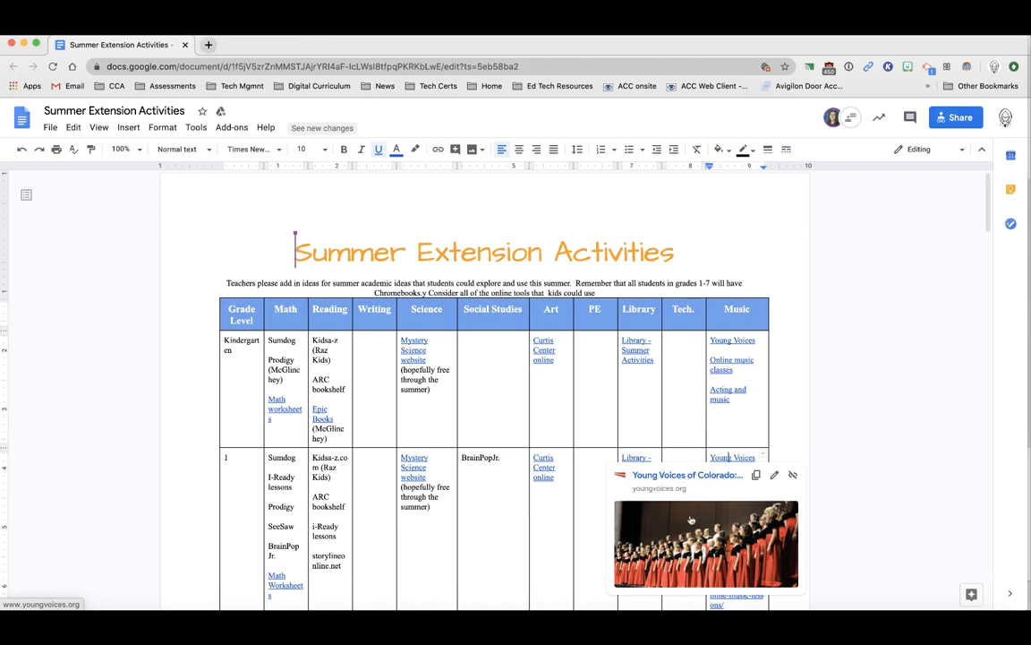
Replace the coloradomusicinstitute.com URL with its page title, shorten it to "Colorado Music Institute" and add a blank line after it.
click(845, 508)
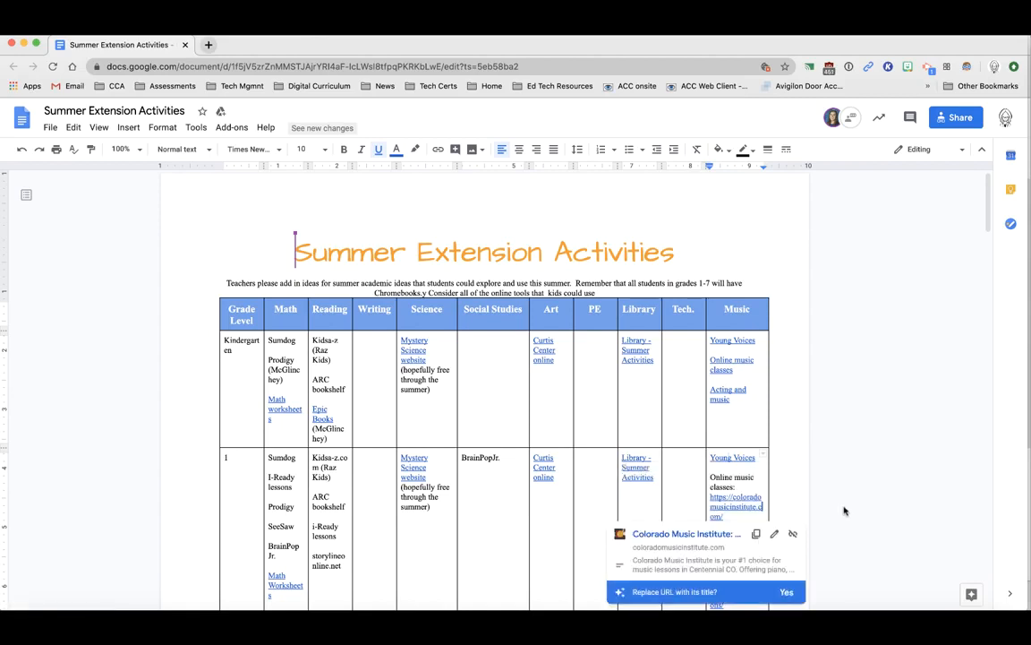
scroll(751, 501, down, 2)
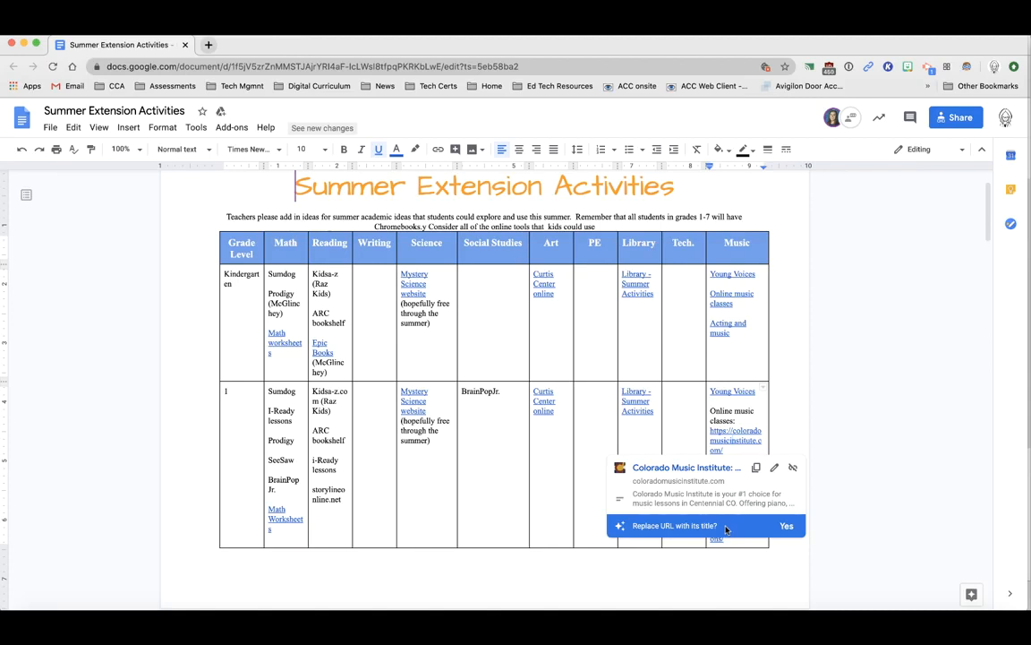
click(787, 528)
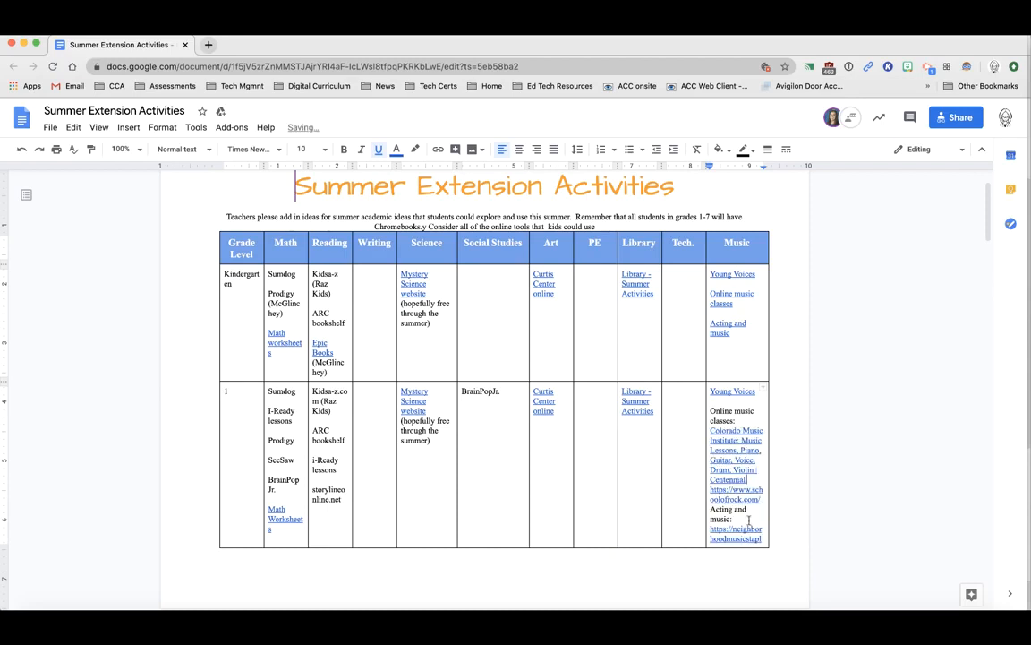
key(Return)
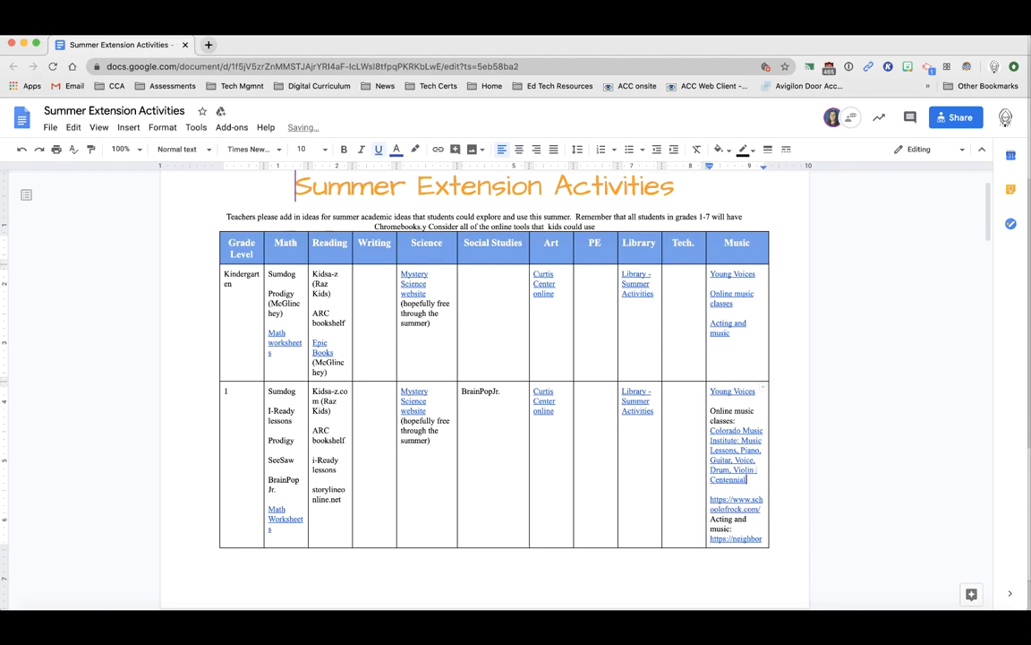
shift+click(736, 440)
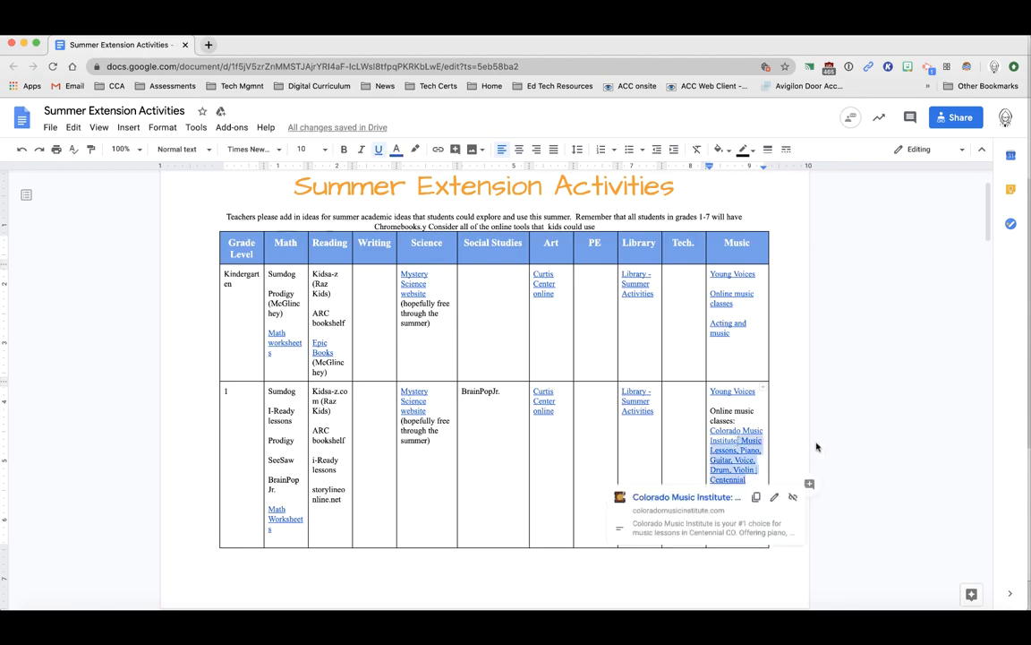
key(BackSpace)
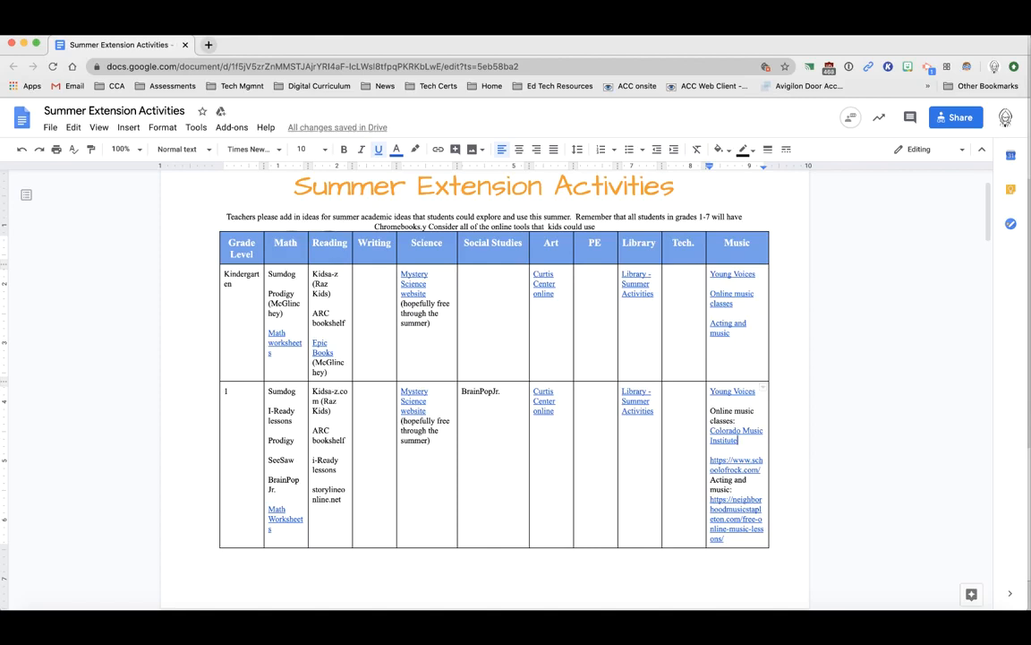
Test the Colorado Music Institute link by opening its website, and close the page again.
click(723, 434)
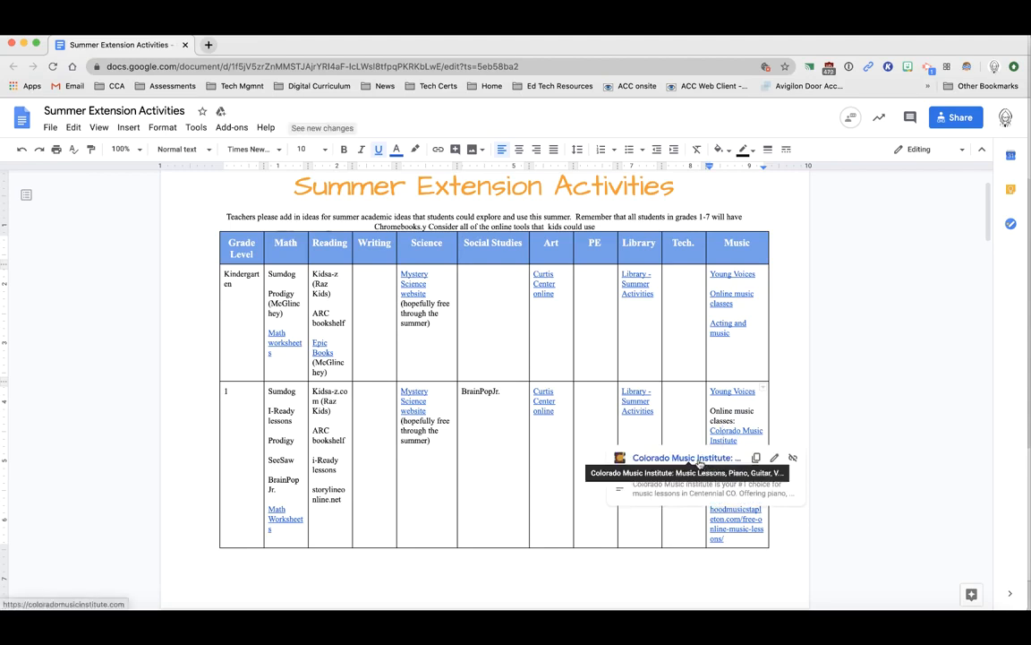
click(699, 460)
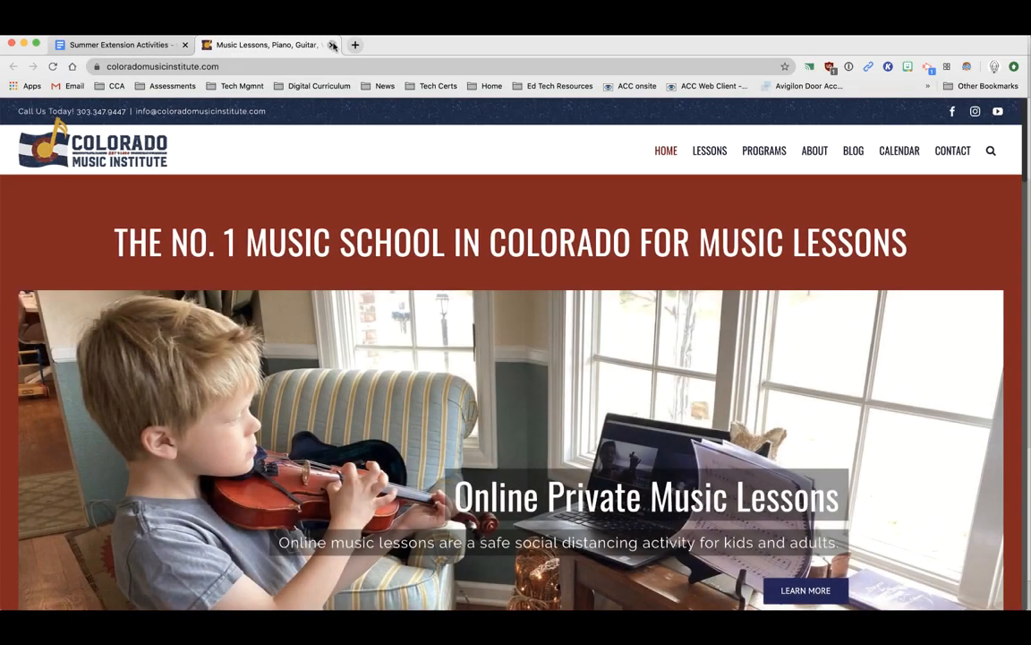
click(332, 45)
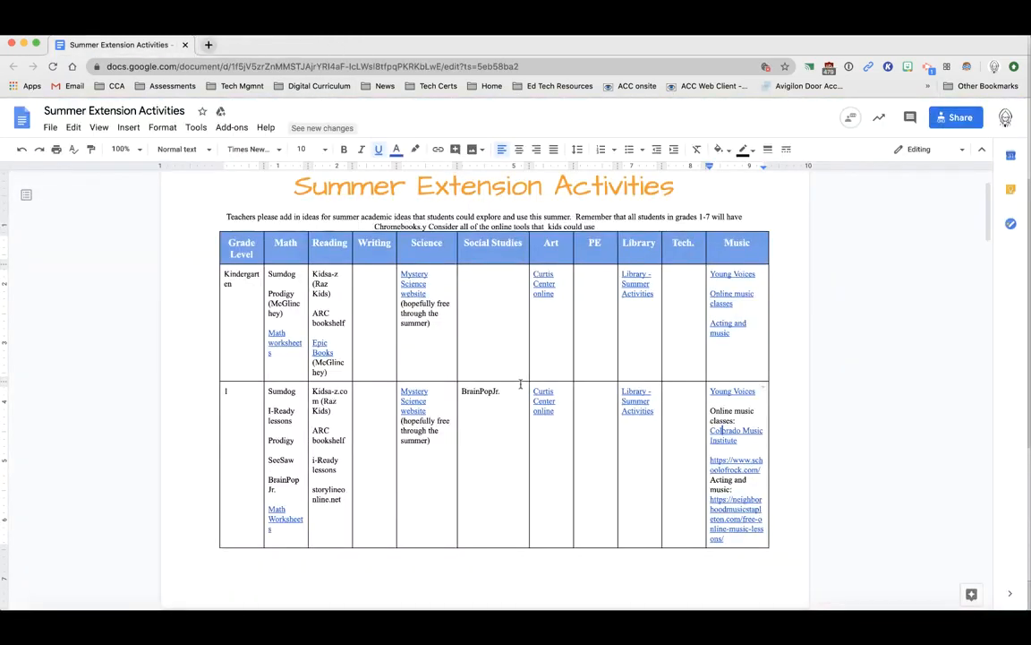
Copy the schoolofrock.com link from the grade 1 Music cell and load it in a new browser tab.
click(751, 469)
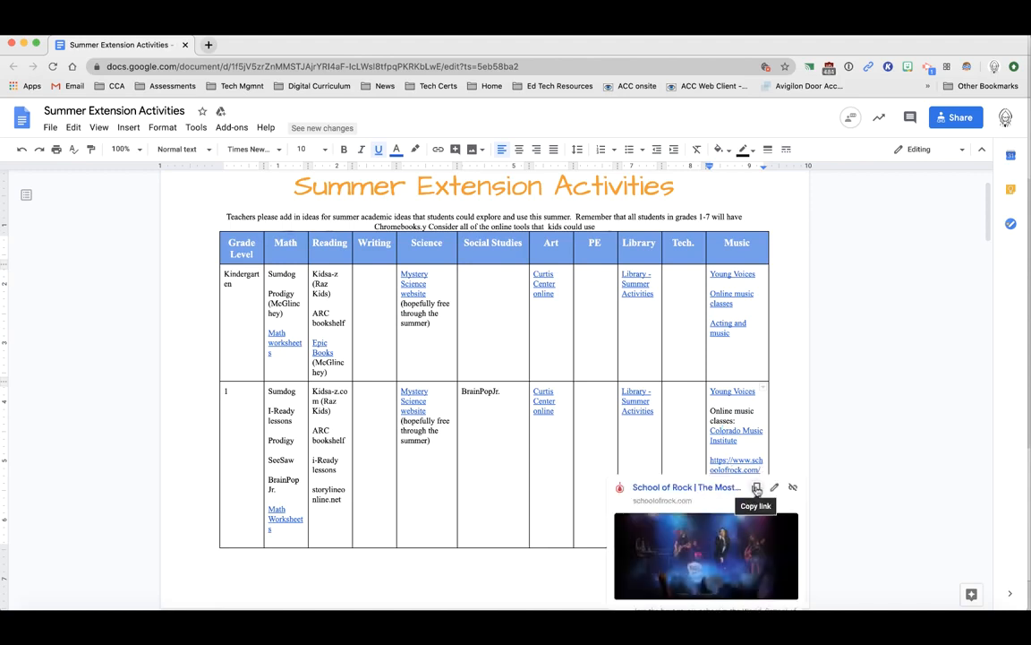
click(757, 489)
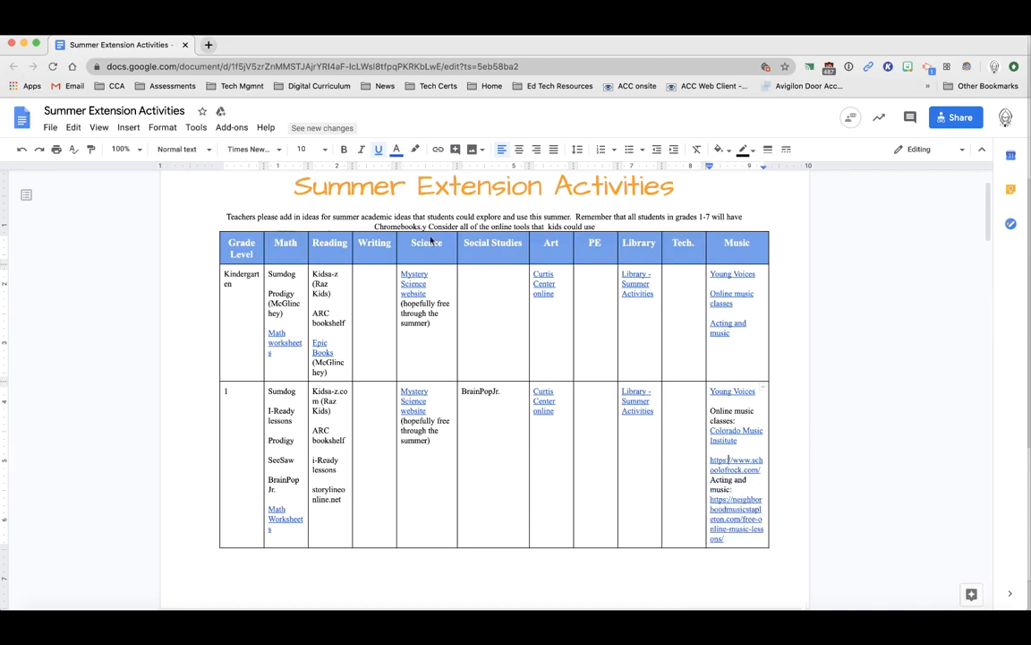
click(205, 46)
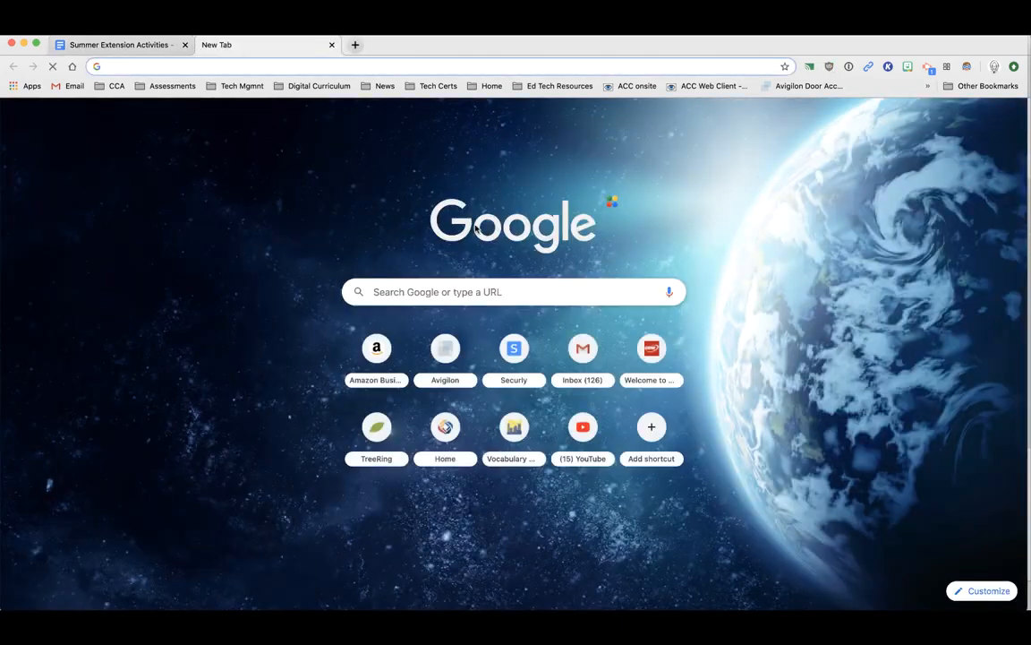
key(super+v)
key(Return)
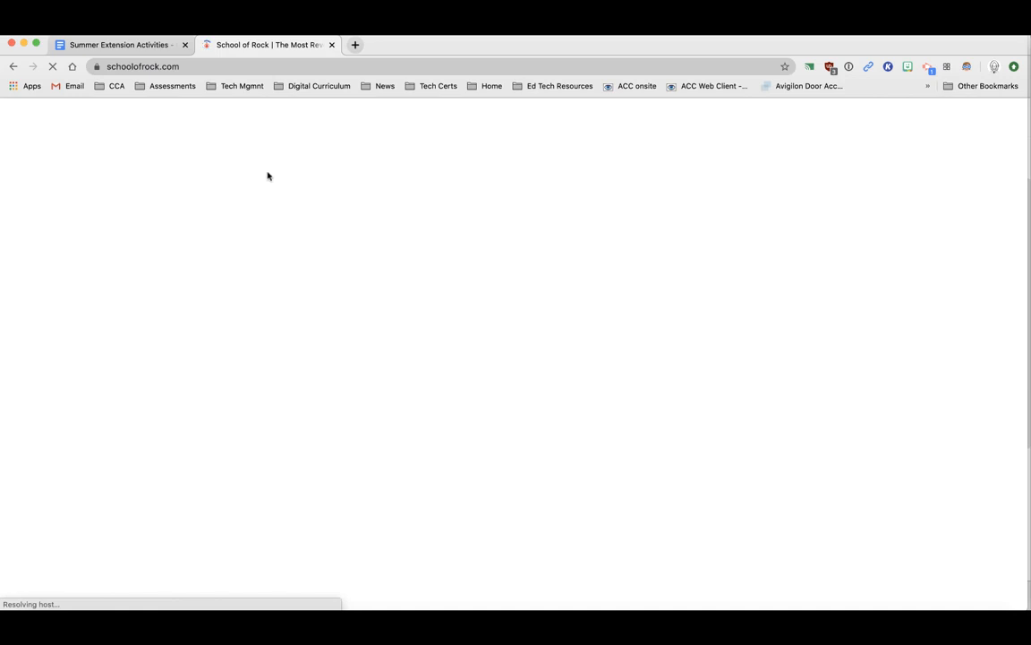
Copy the School of Rock site's web address and return to the Summer Extension Activities document.
drag(179, 66, 80, 66)
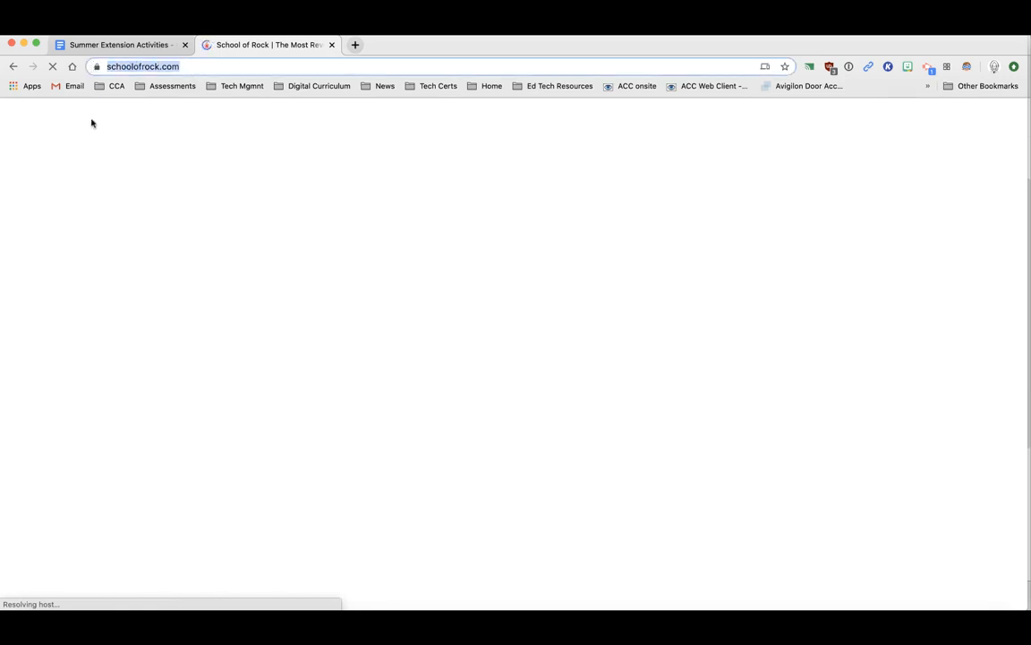
right_click(144, 68)
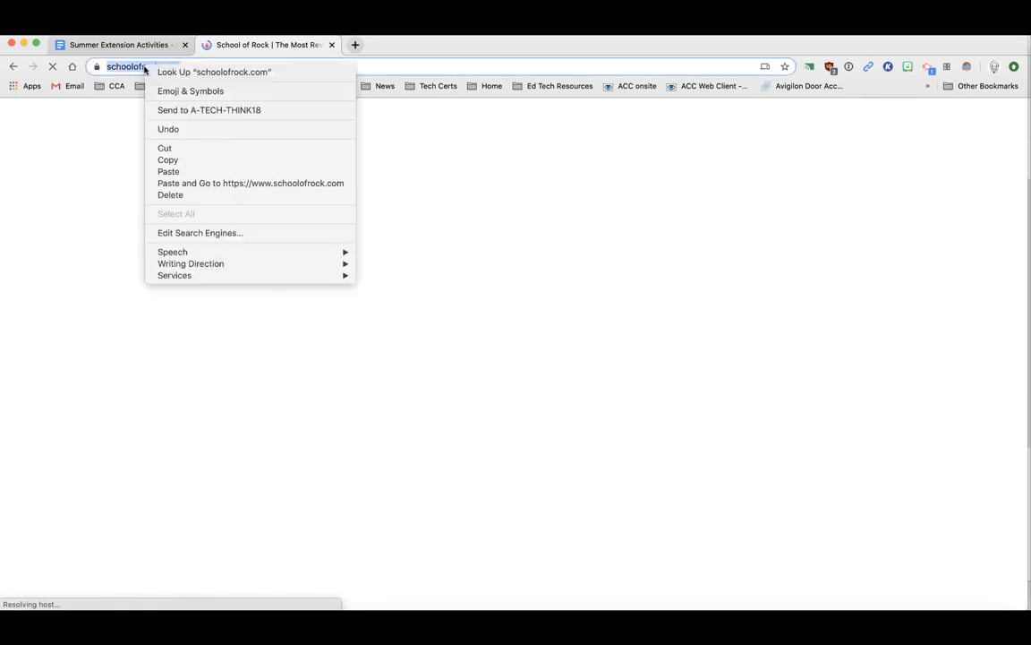
click(167, 159)
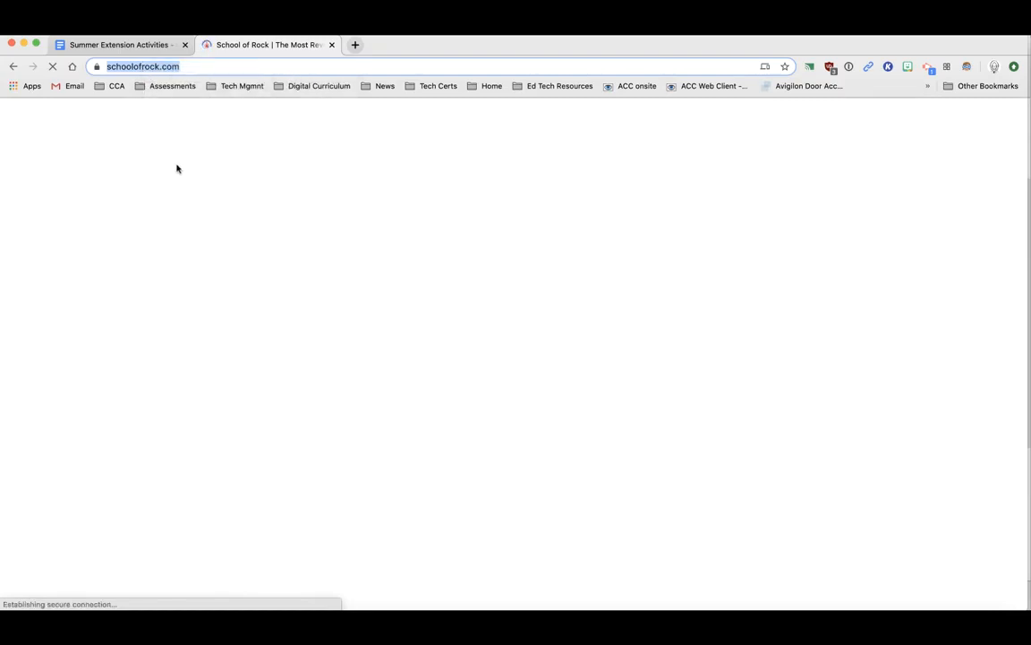
click(127, 44)
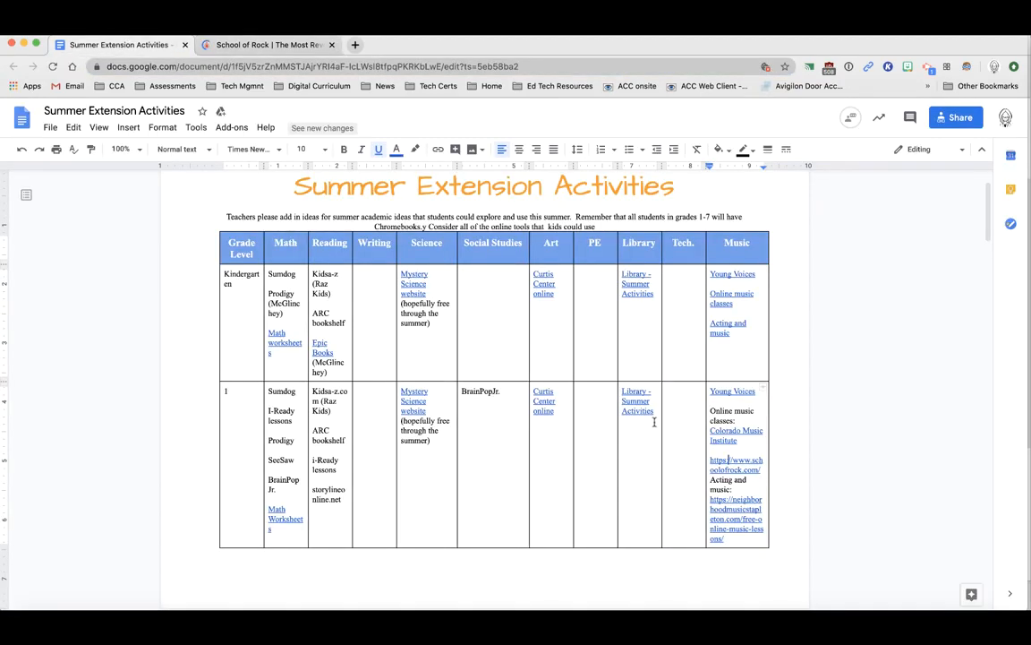
Add the text "School of Rock" on its own line below Colorado Music Institute in the grade 1 Music cell.
click(744, 442)
key(Return)
key(Return)
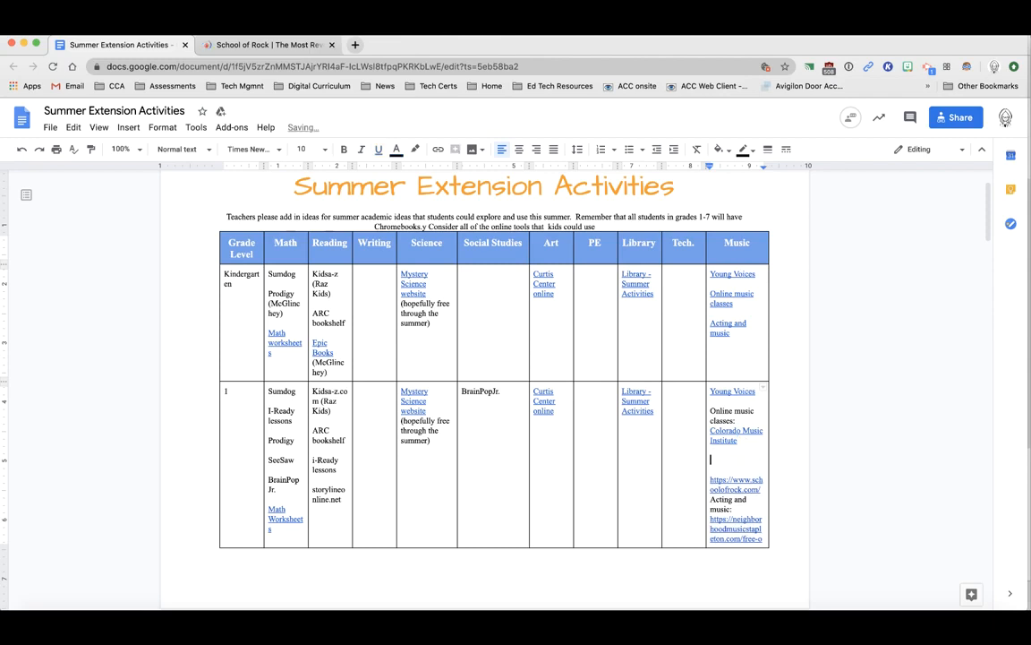
text(School of Rock)
key(alt+shift+Left)
key(alt+shift+Left)
key(alt+shift+Left)
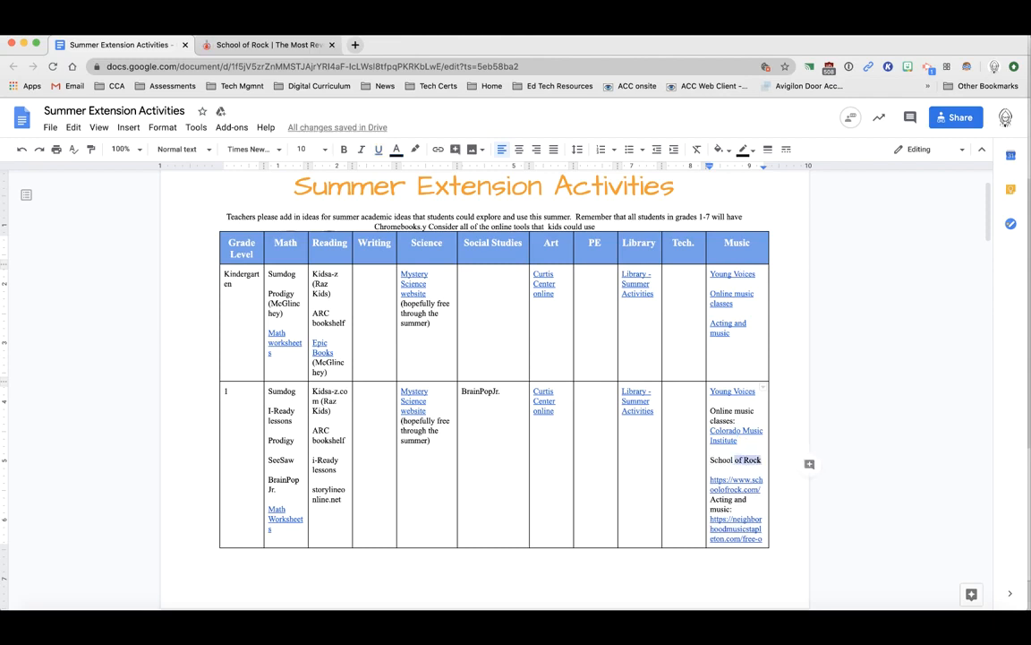
right_click(747, 461)
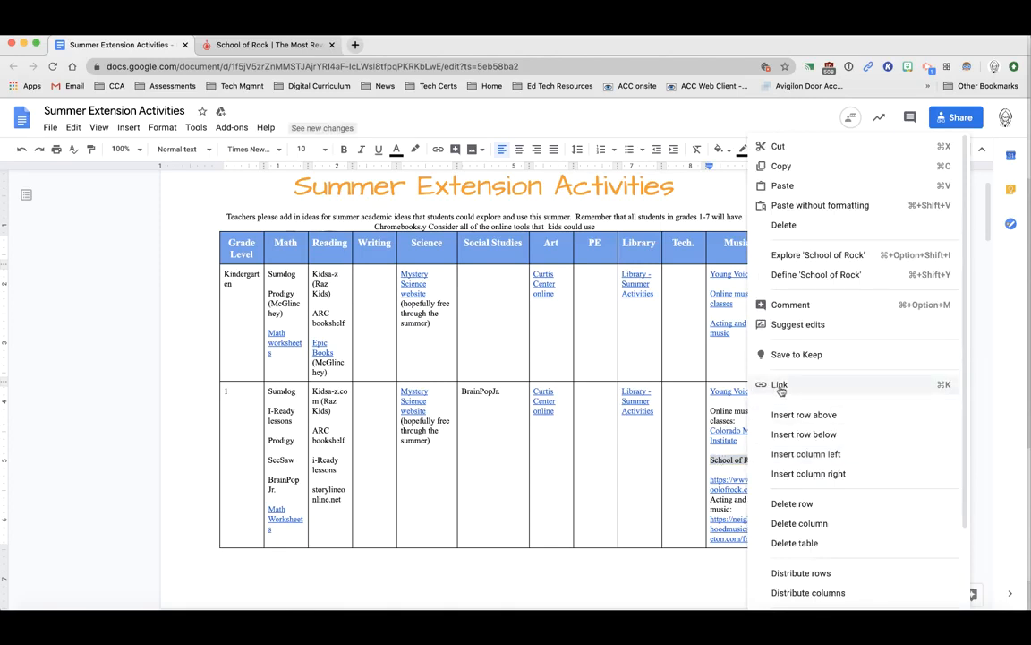
click(438, 151)
click(438, 151)
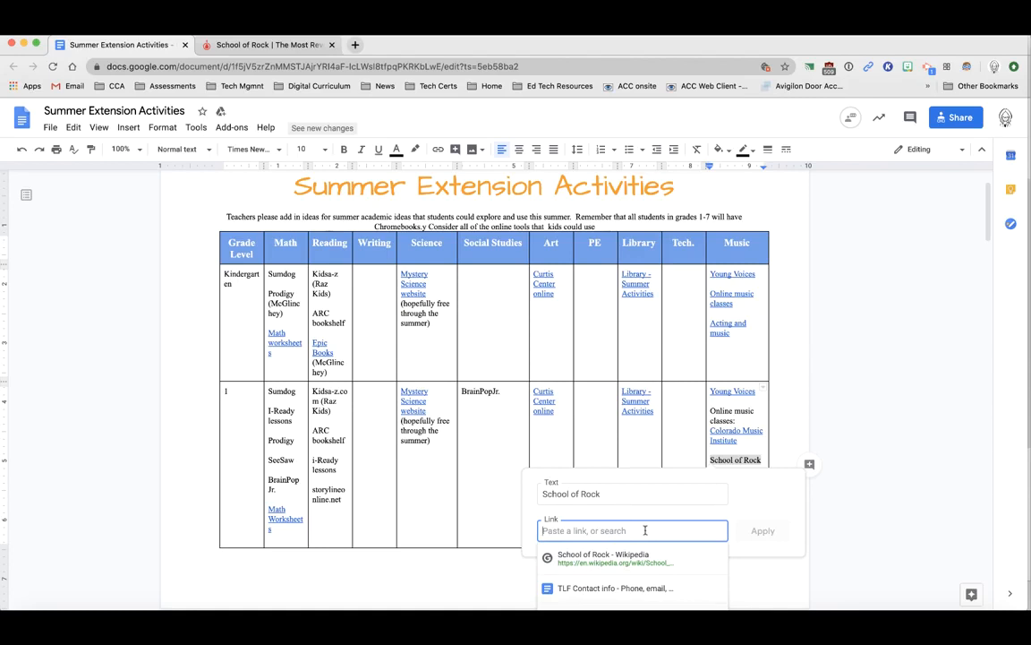
key(super+v)
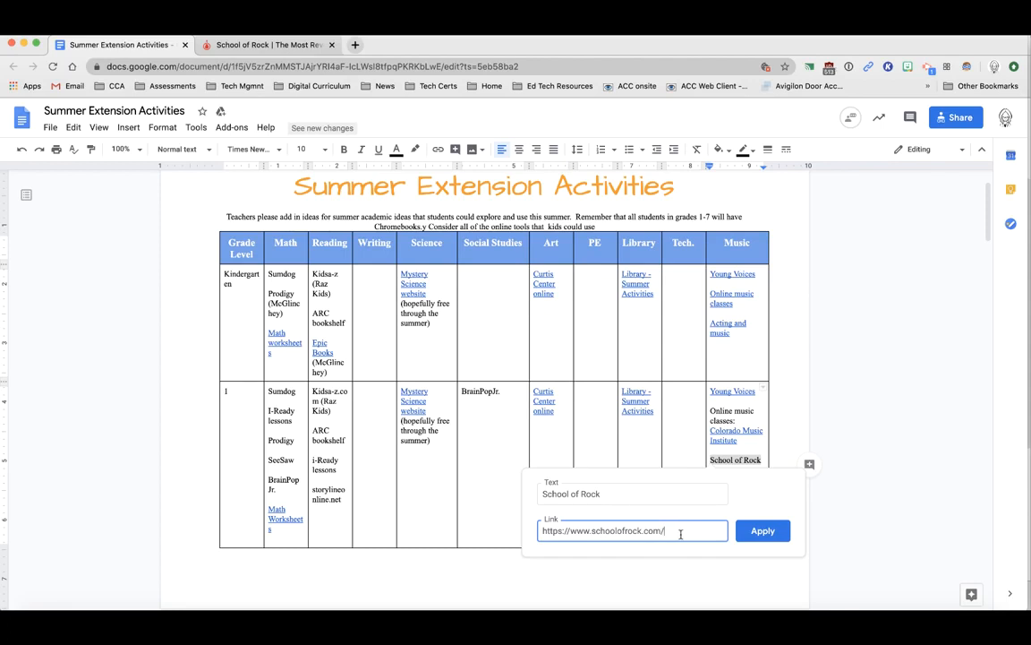
click(762, 531)
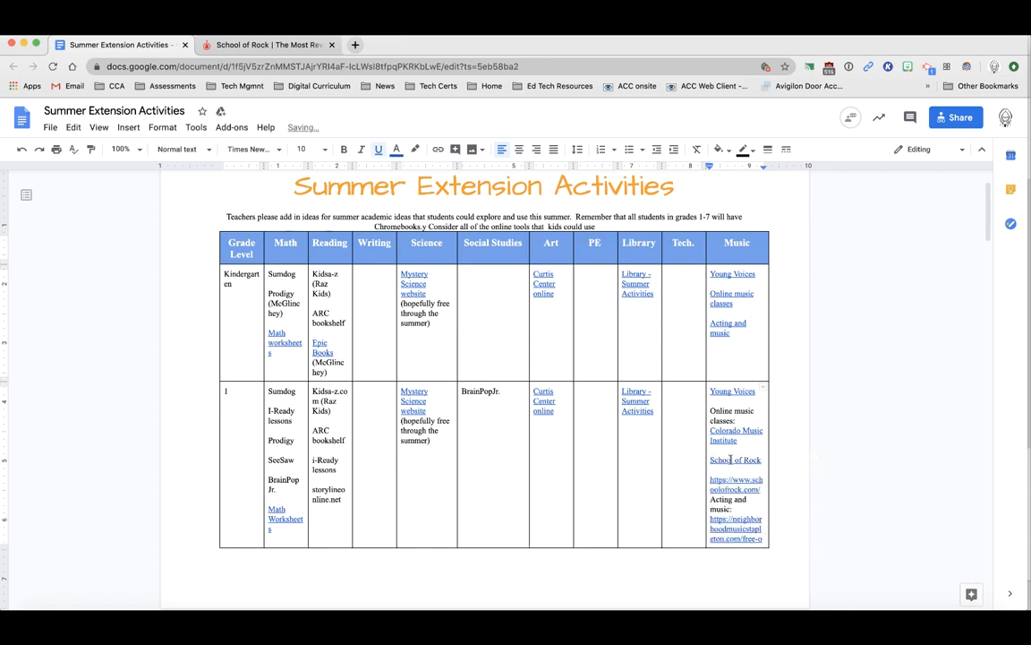
Test the School of Rock link by opening its website, and close the School of Rock page.
mouse_move(731, 459)
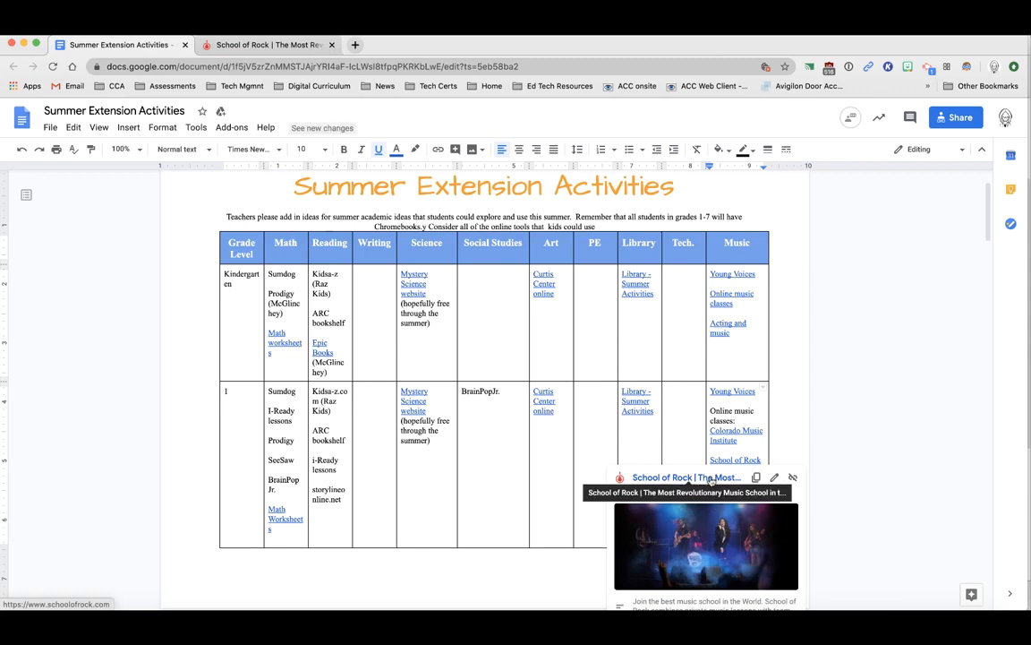
click(709, 479)
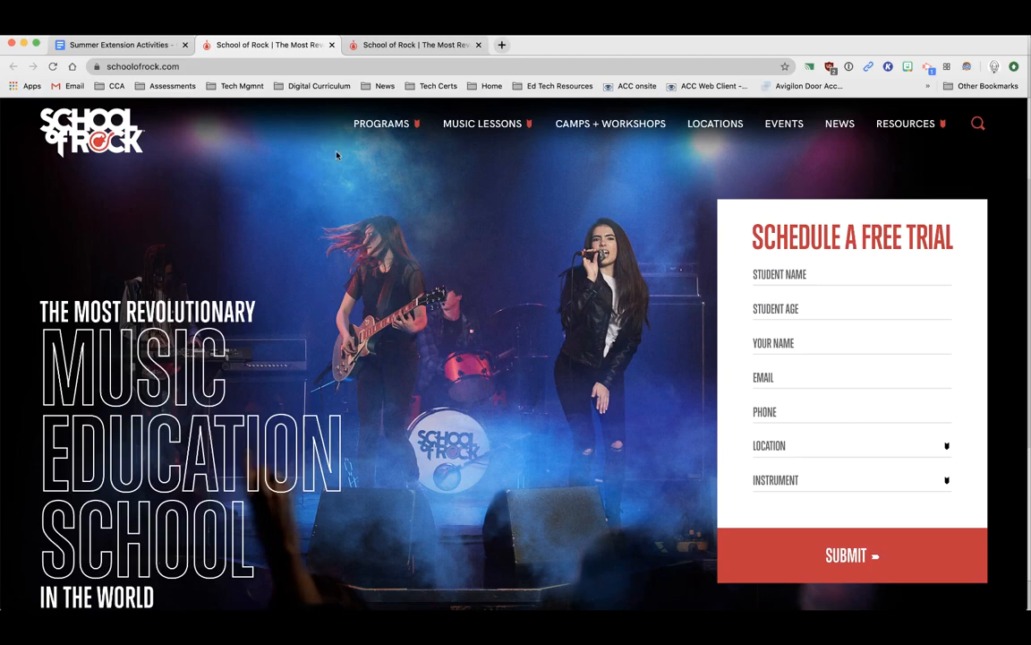
click(331, 44)
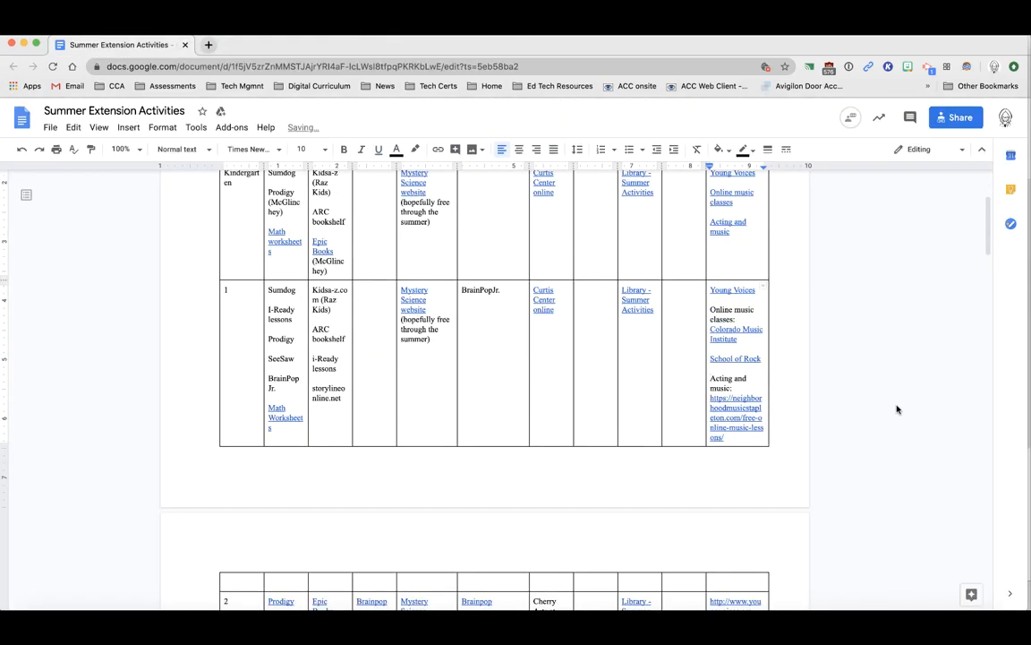